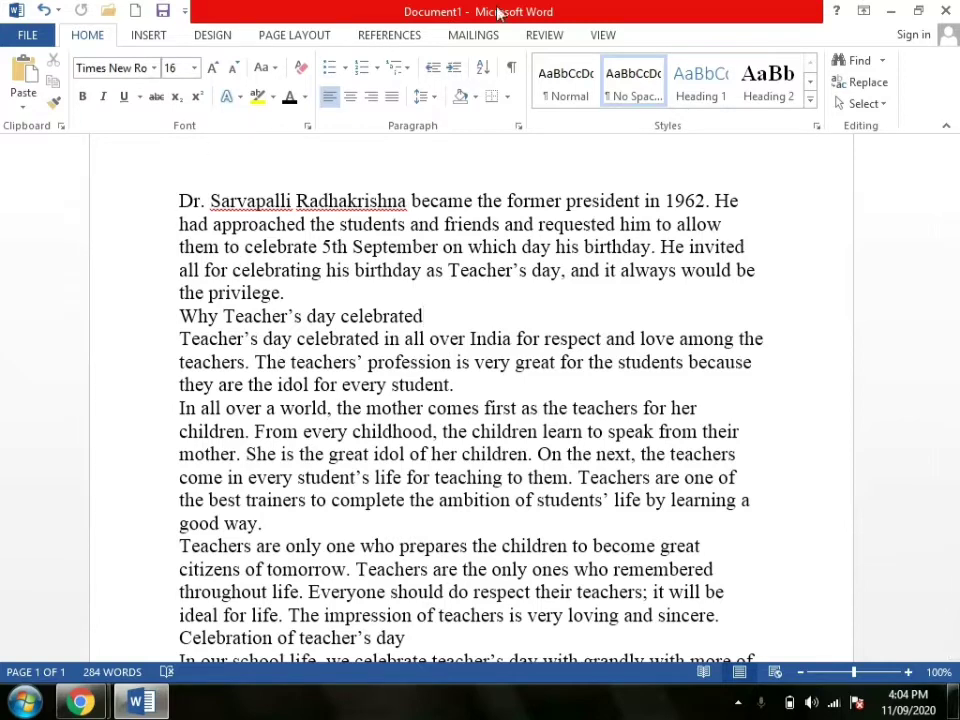
- Check the document's word count statistics
click(540, 35)
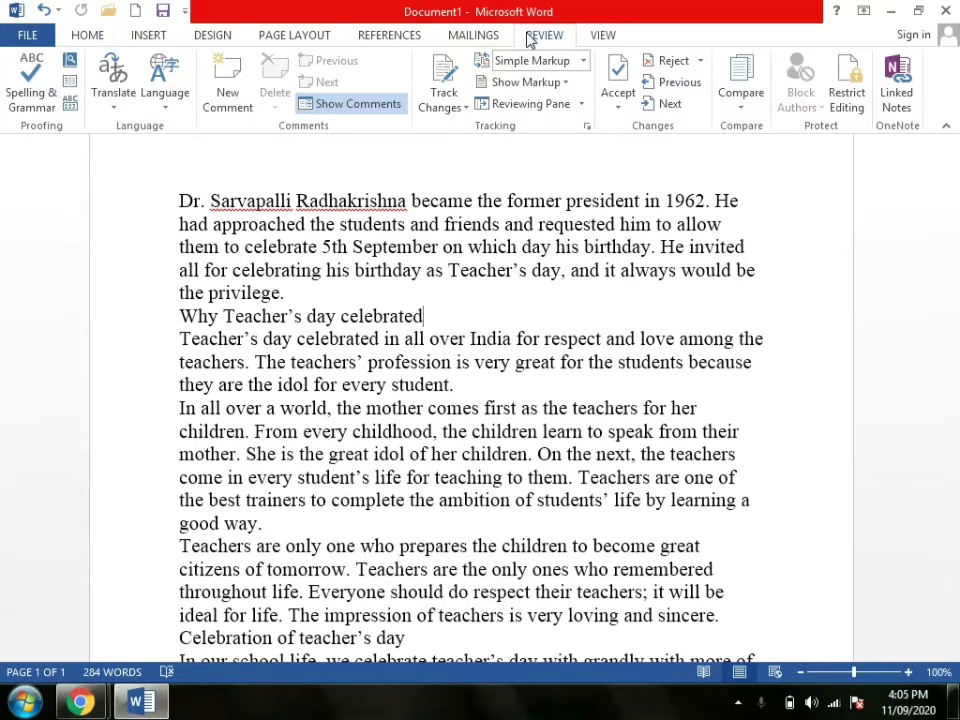
click(71, 106)
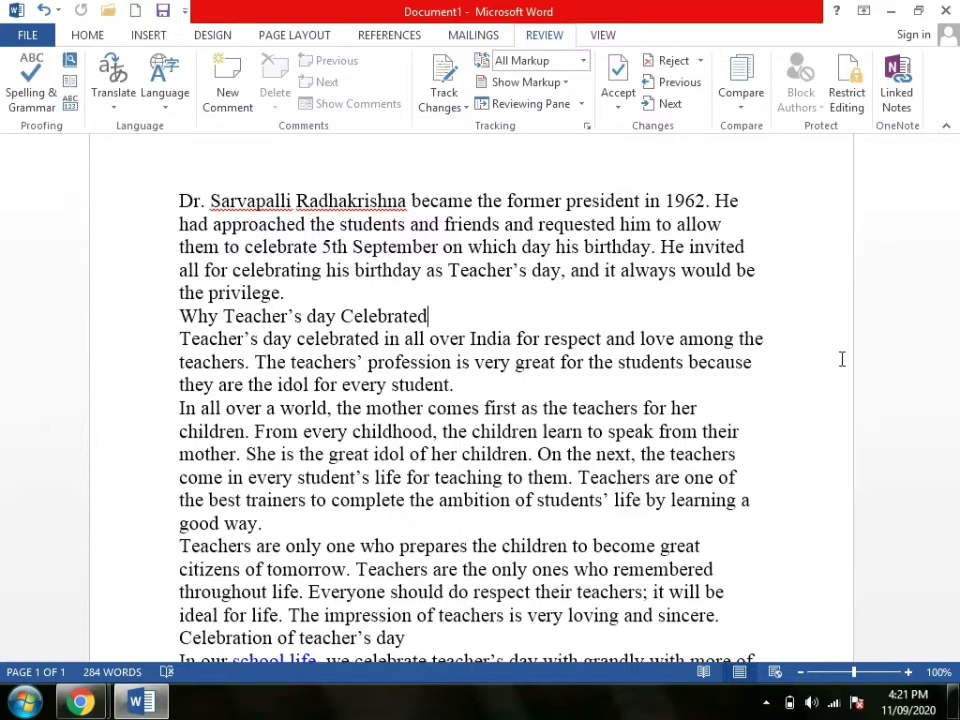
- Delete the words "Celebrated" and "Why" from the heading line "Why Teacher's day Celebrated"
key(BackSpace)
key(BackSpace)
key(BackSpace)
key(BackSpace)
key(BackSpace)
key(BackSpace)
key(BackSpace)
key(BackSpace)
key(BackSpace)
key(BackSpace)
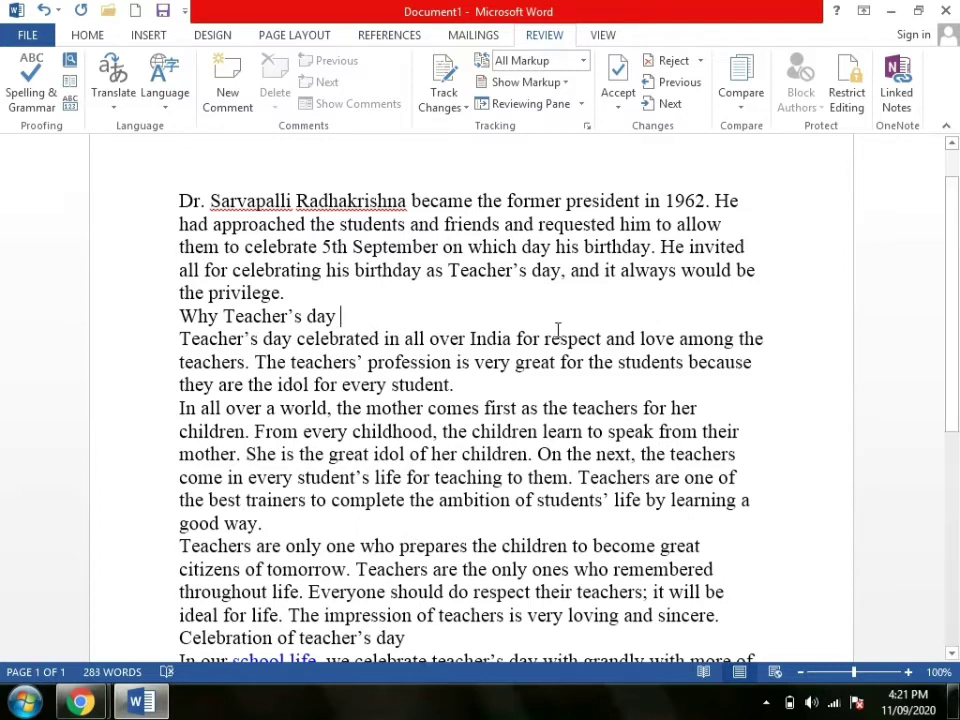
click(220, 316)
key(BackSpace)
key(BackSpace)
key(BackSpace)
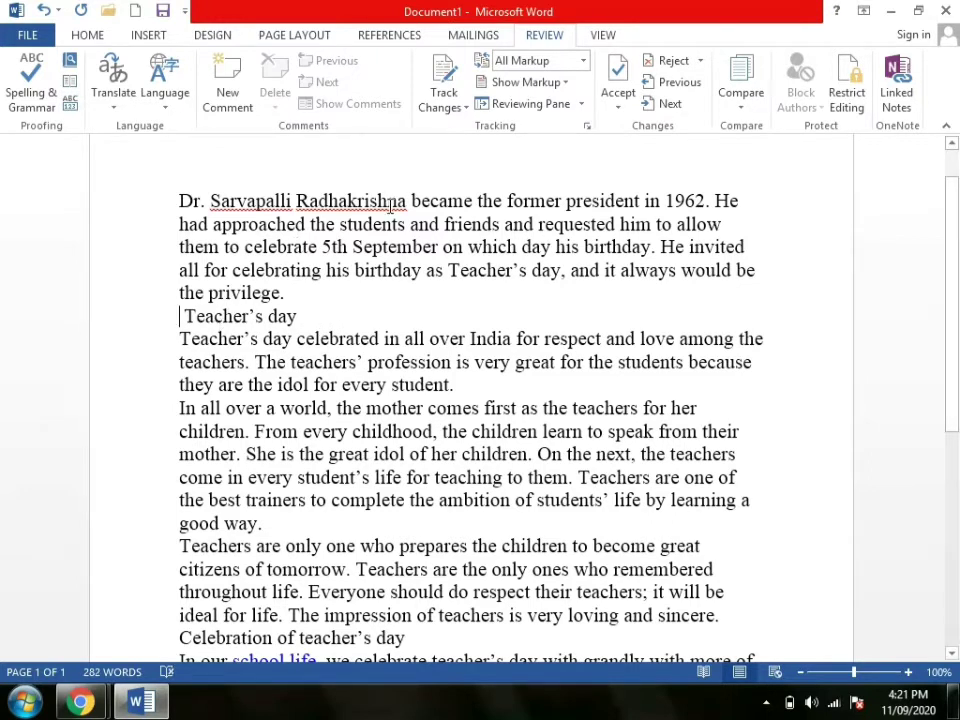
- Turn on Track Changes and add "bbbbb" before and "vknjdnj" after the "Teacher's day" heading
click(466, 107)
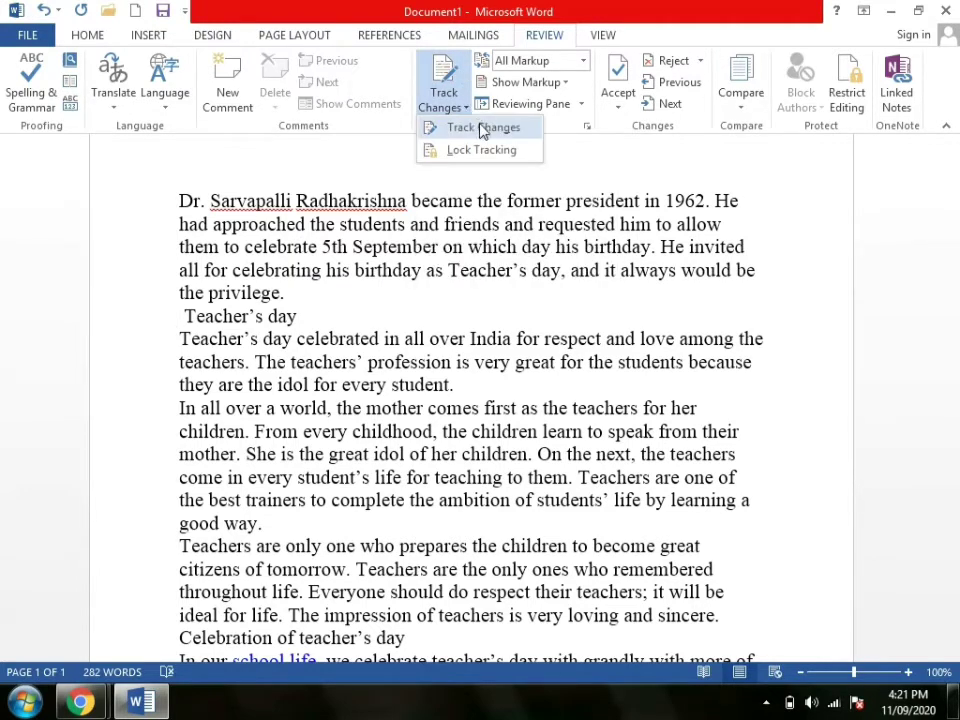
click(484, 127)
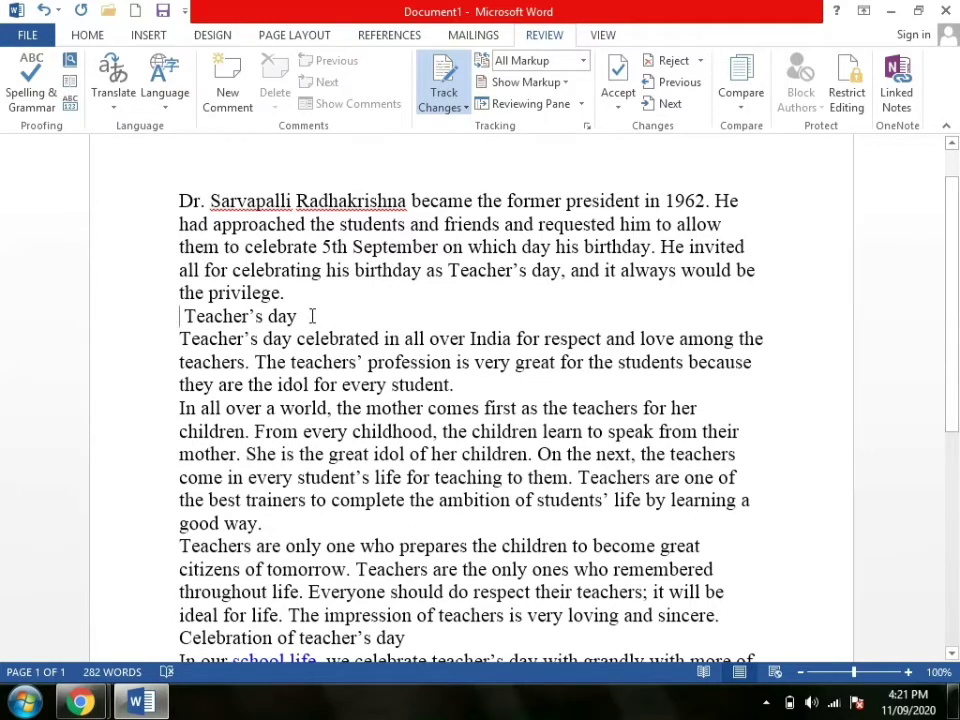
text(bbbb)
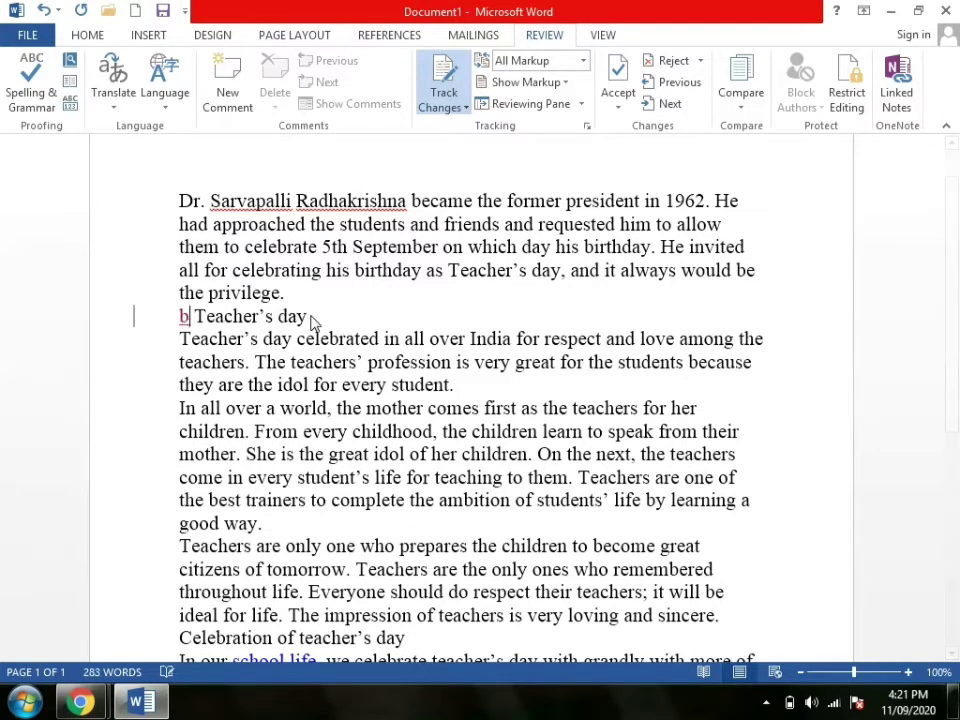
text(b)
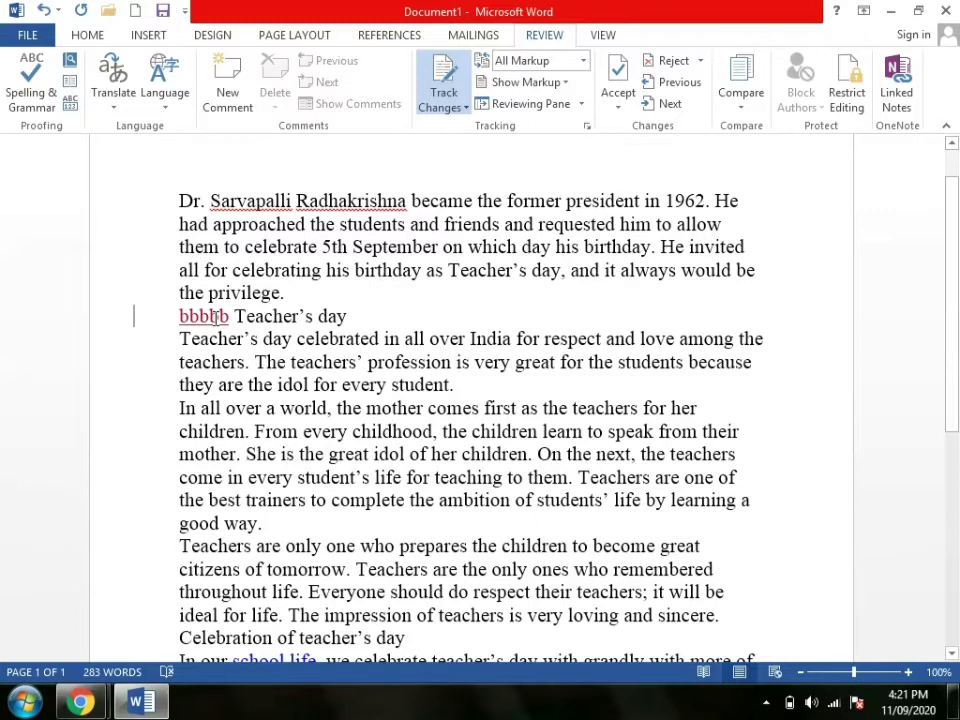
mouse_move(226, 316)
text(vknjdnj)
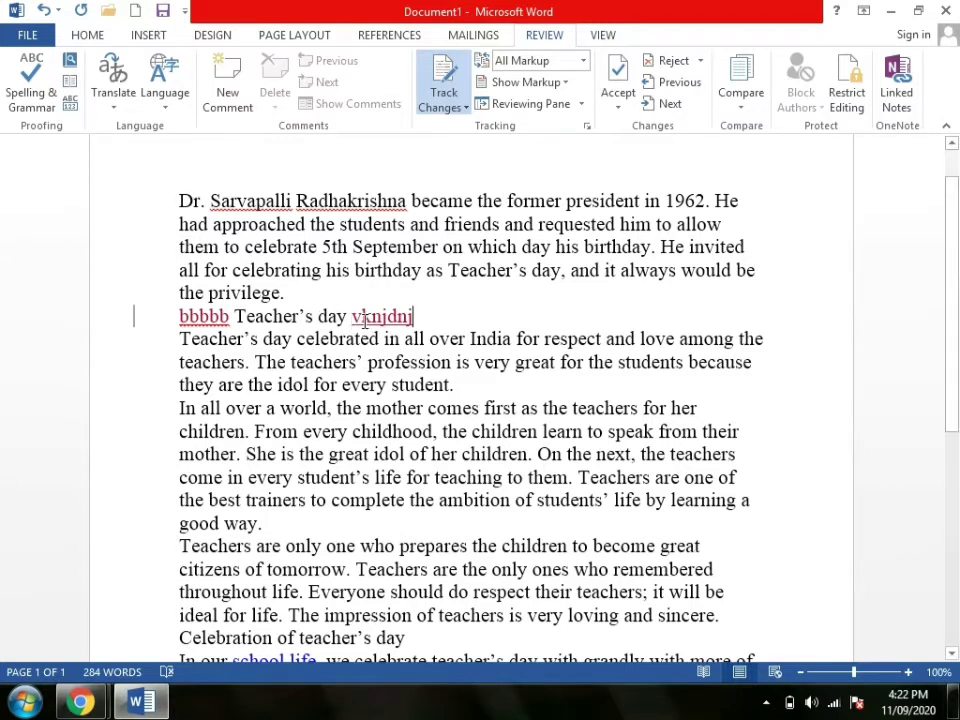
drag(352, 316, 423, 316)
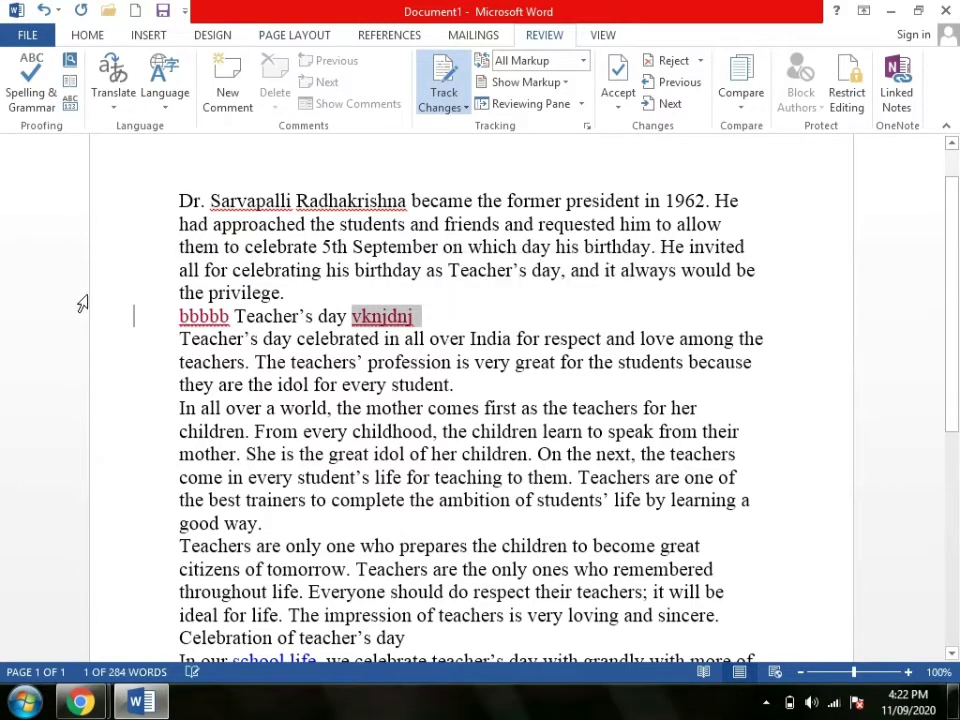
drag(180, 314, 231, 318)
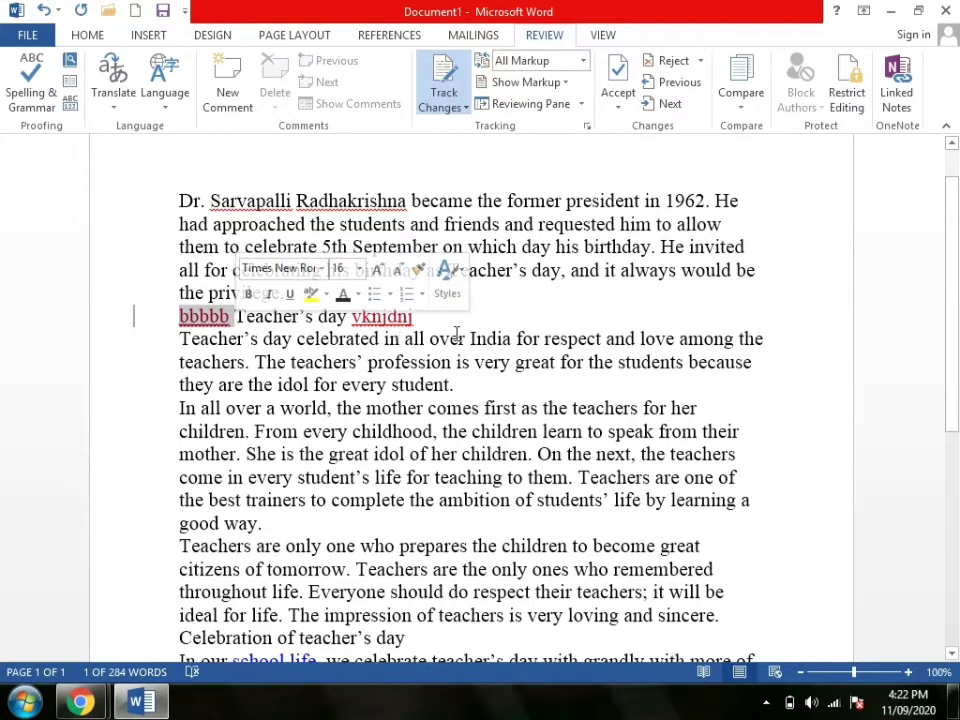
click(561, 281)
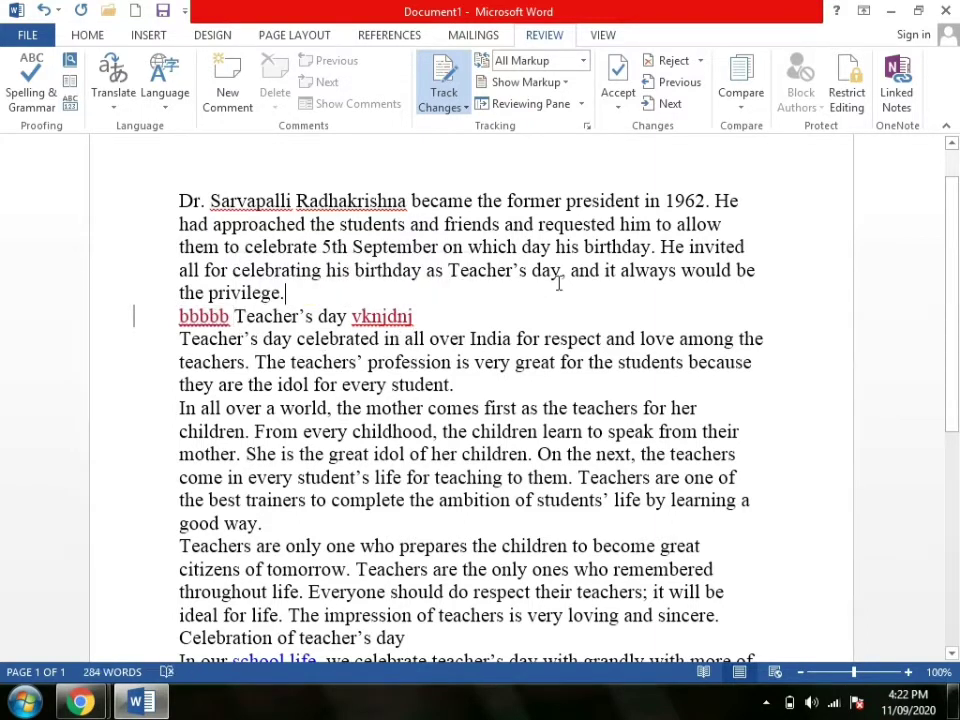
mouse_move(358, 319)
mouse_move(148, 704)
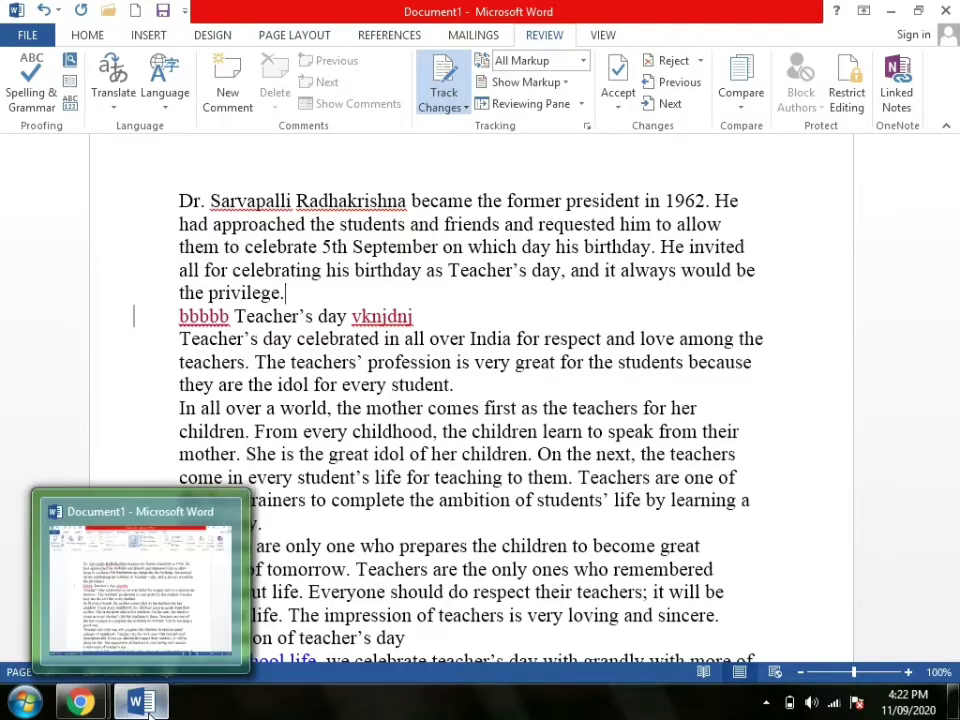
mouse_move(80, 702)
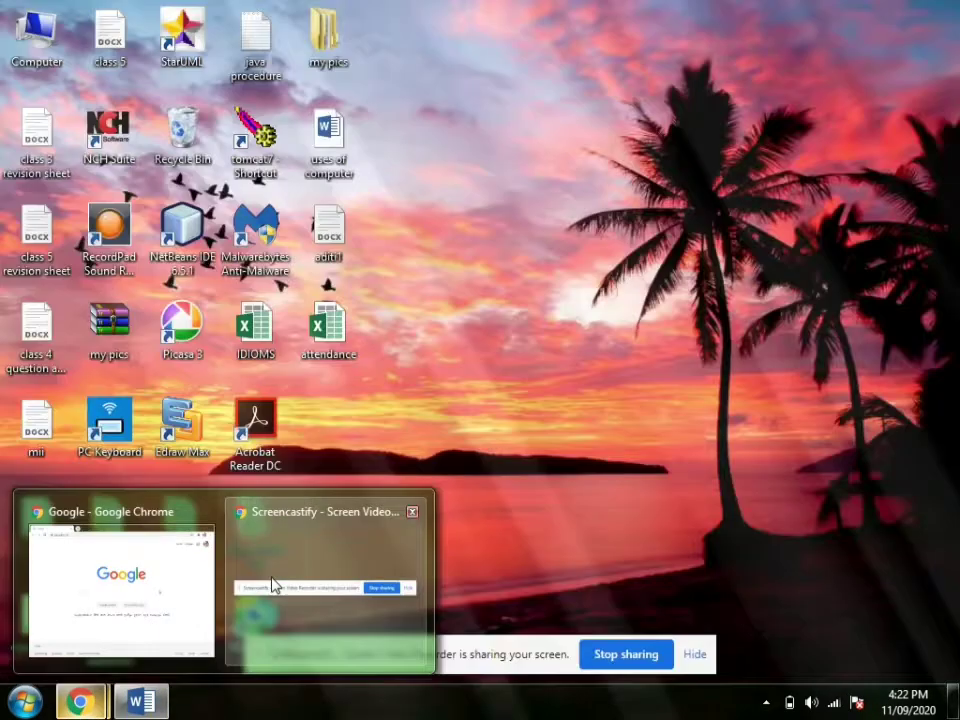
click(272, 583)
click(619, 654)
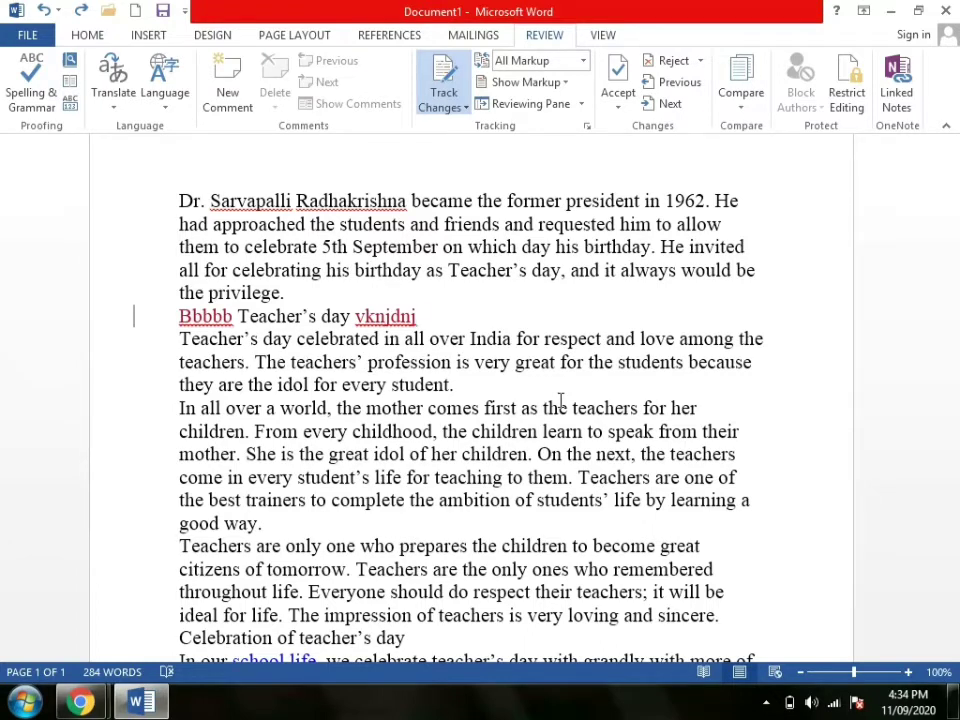
- Accept the tracked "Bbbbb" insertion before the "Teacher's day" heading and move to the following change
click(619, 107)
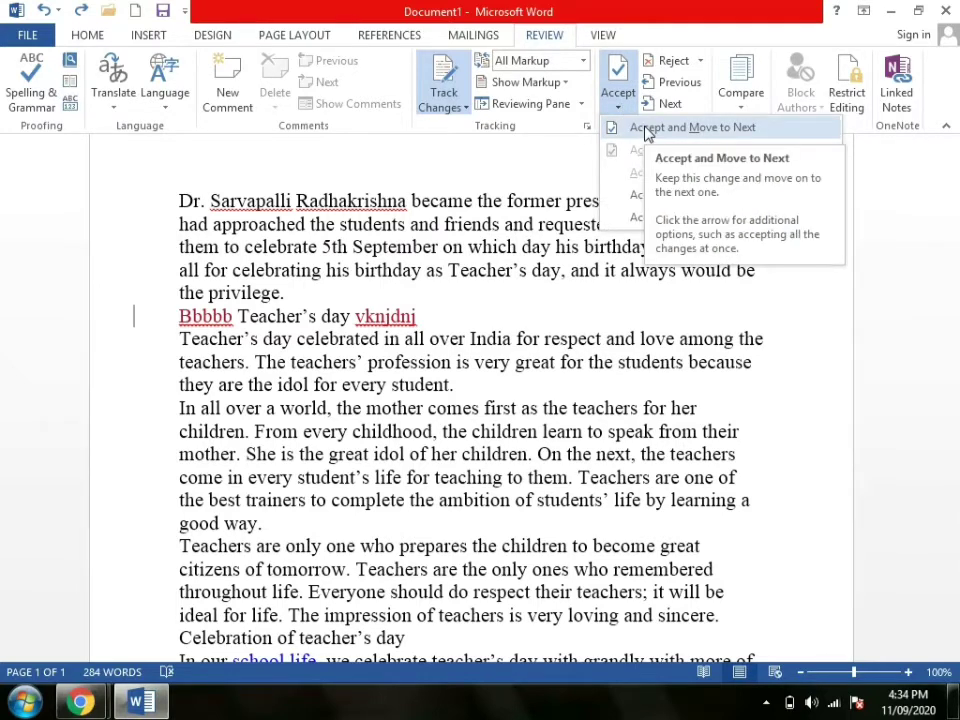
click(646, 129)
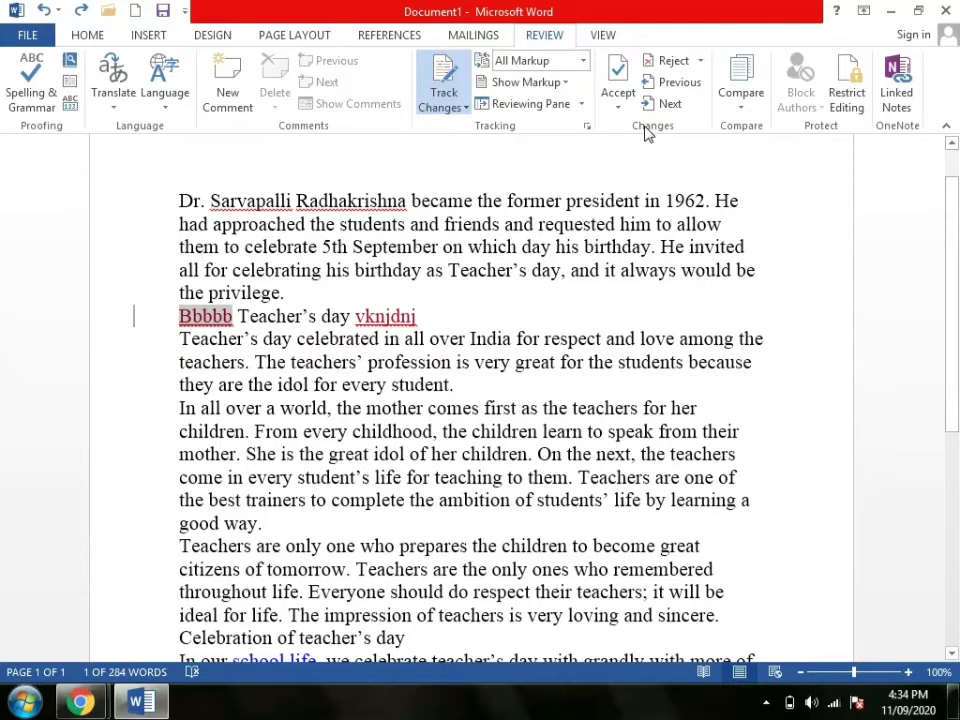
click(619, 104)
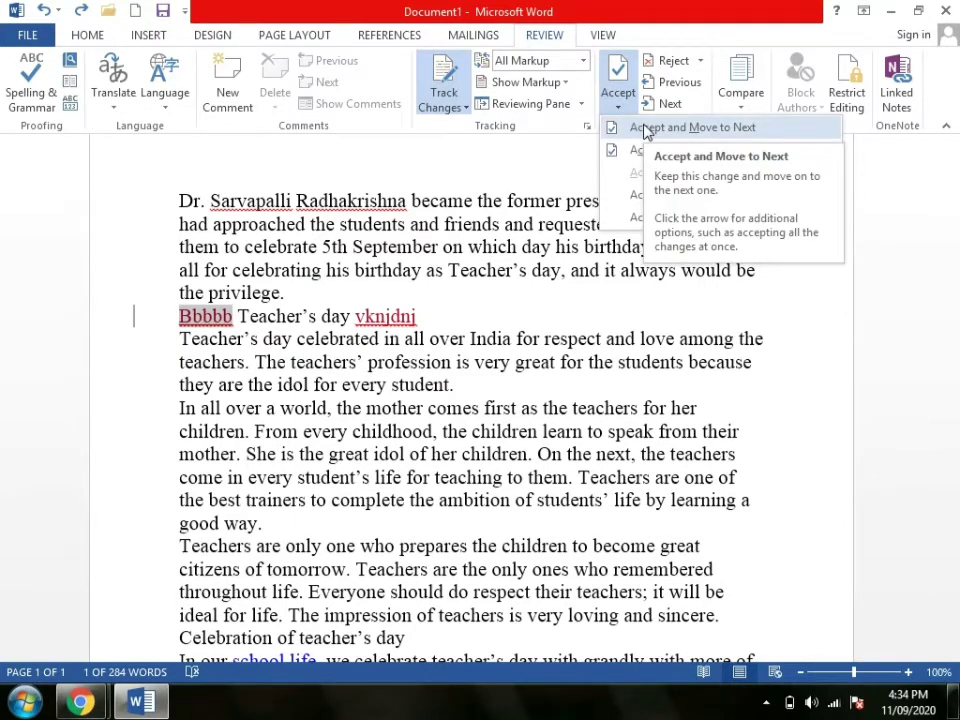
click(646, 128)
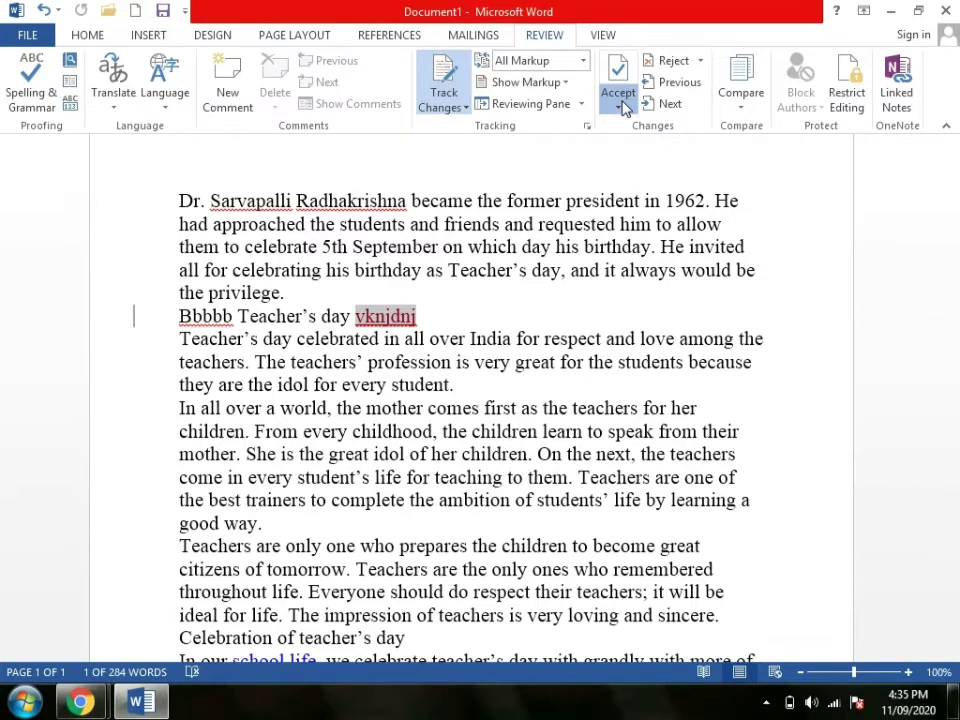
- Accept all remaining tracked changes in the document
click(621, 106)
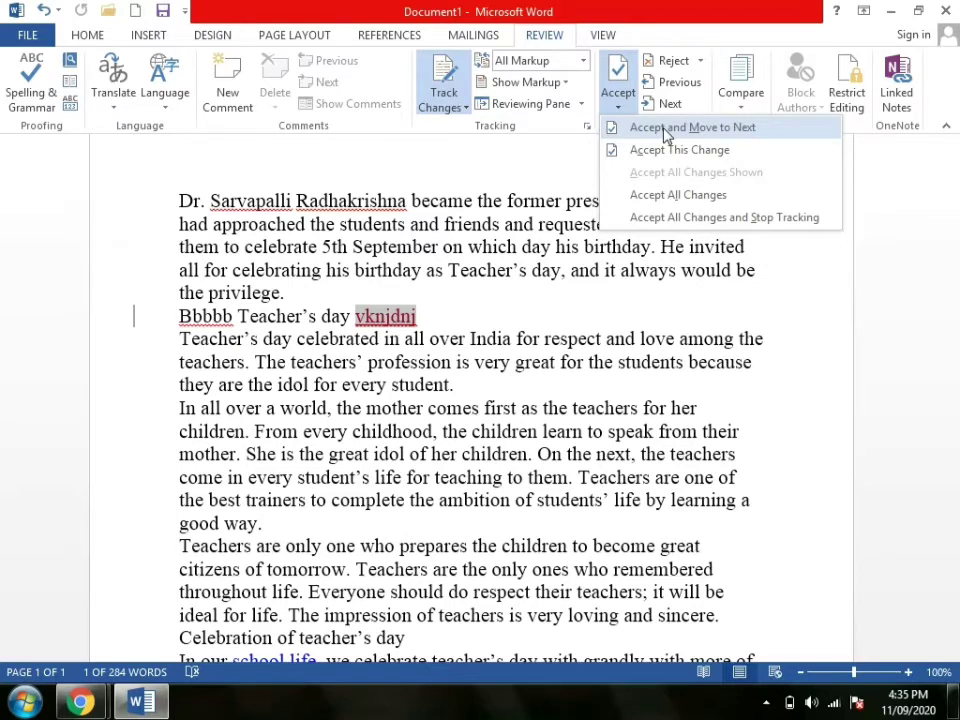
click(666, 198)
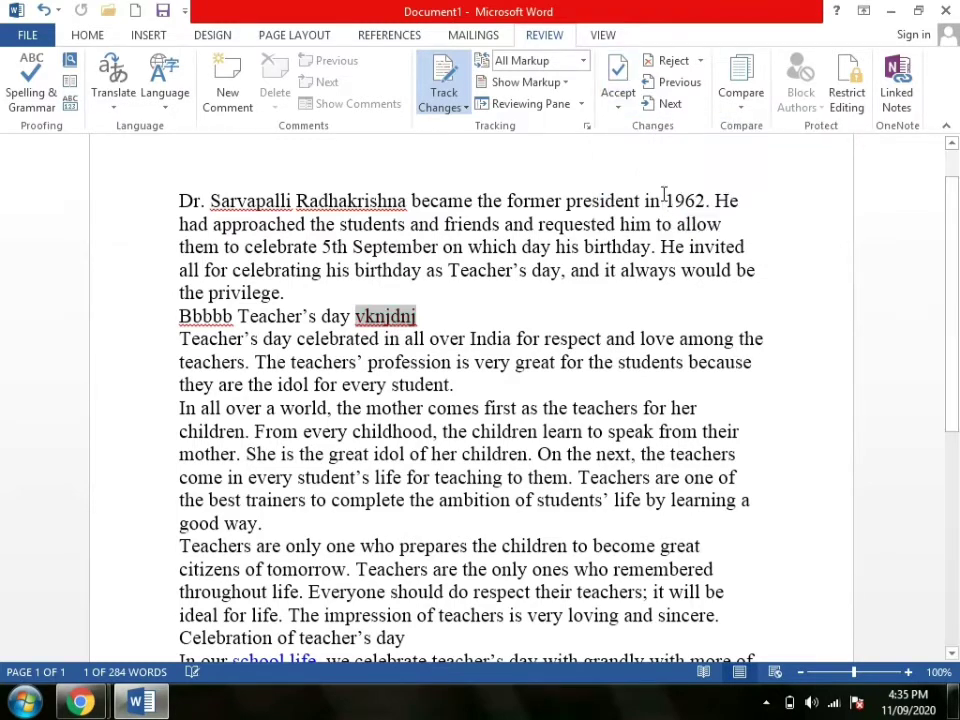
click(496, 315)
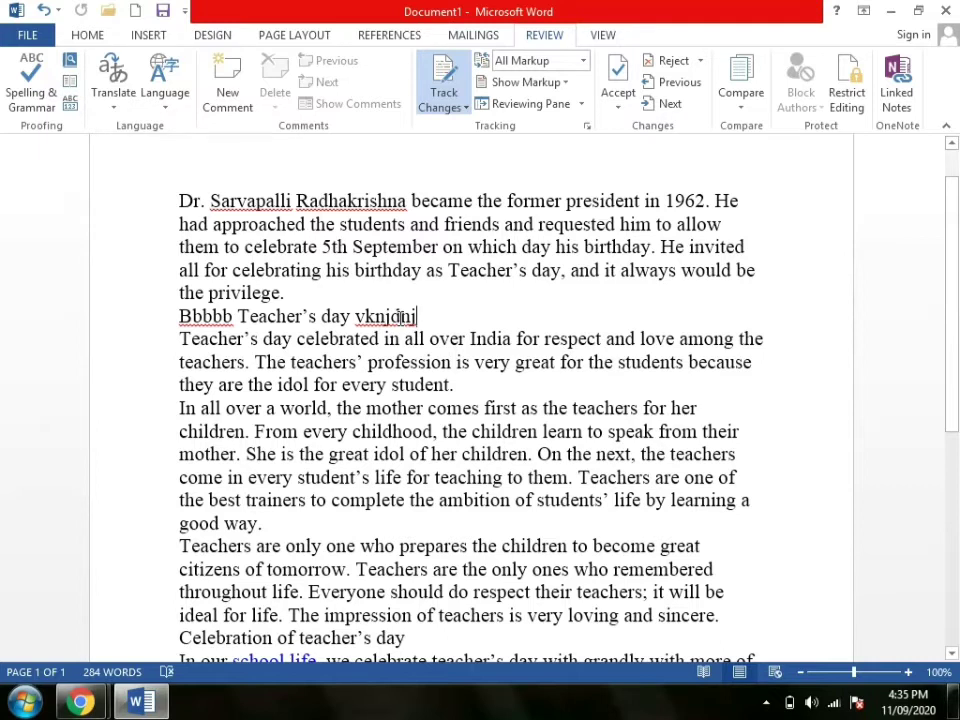
drag(353, 316, 446, 311)
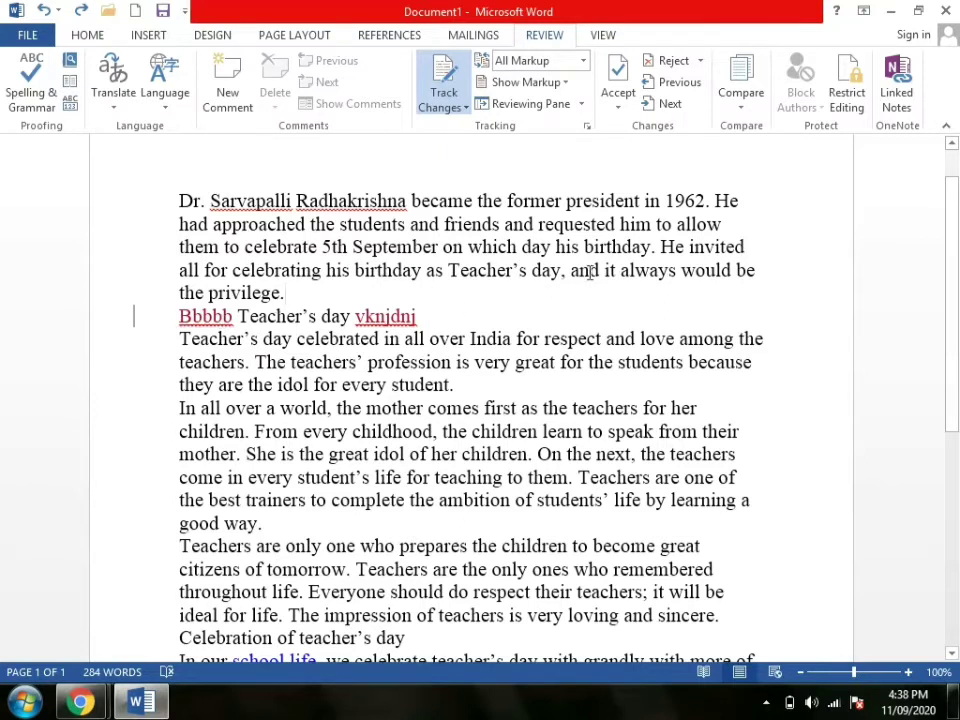
- Reject the tracked "Bbbbb" and "vknjdnj" insertions around the "Teacher's day" heading one after the other
click(700, 61)
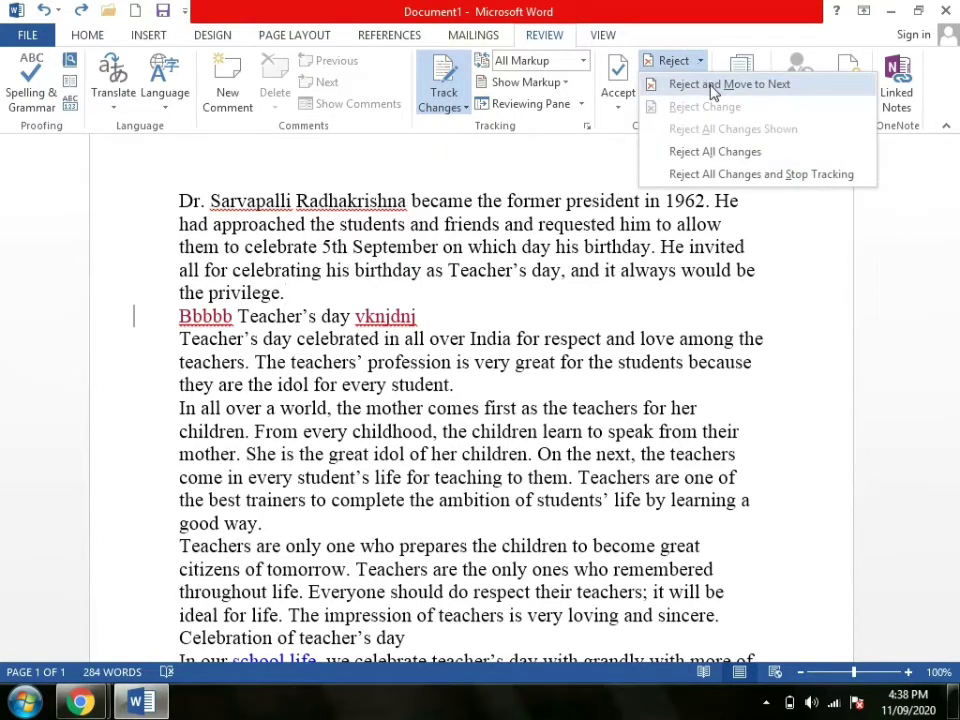
click(712, 84)
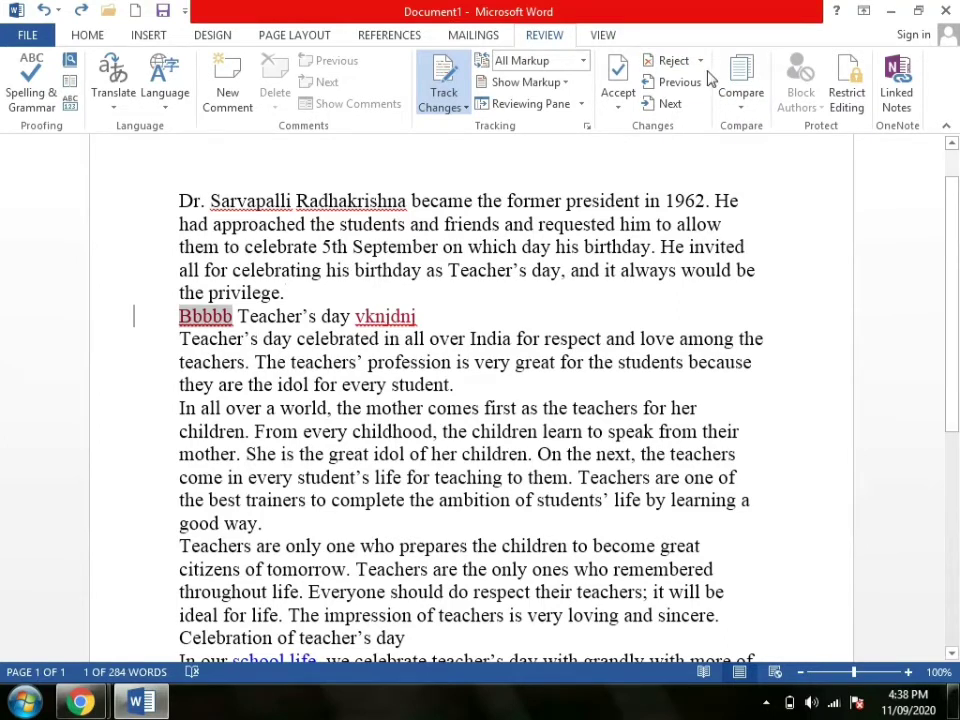
click(700, 61)
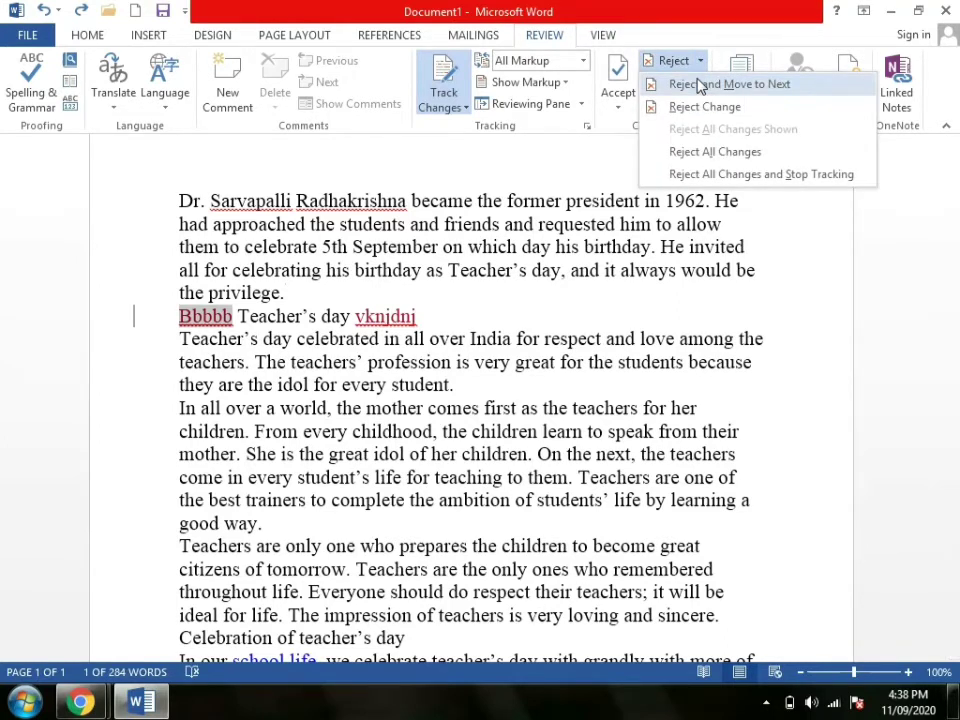
click(700, 84)
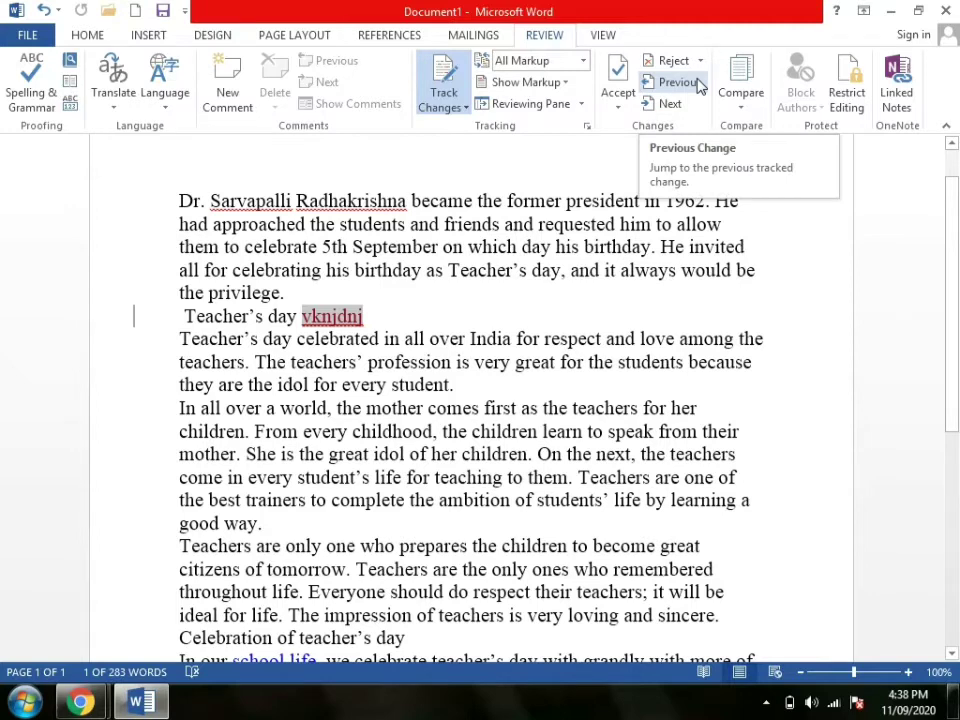
click(701, 62)
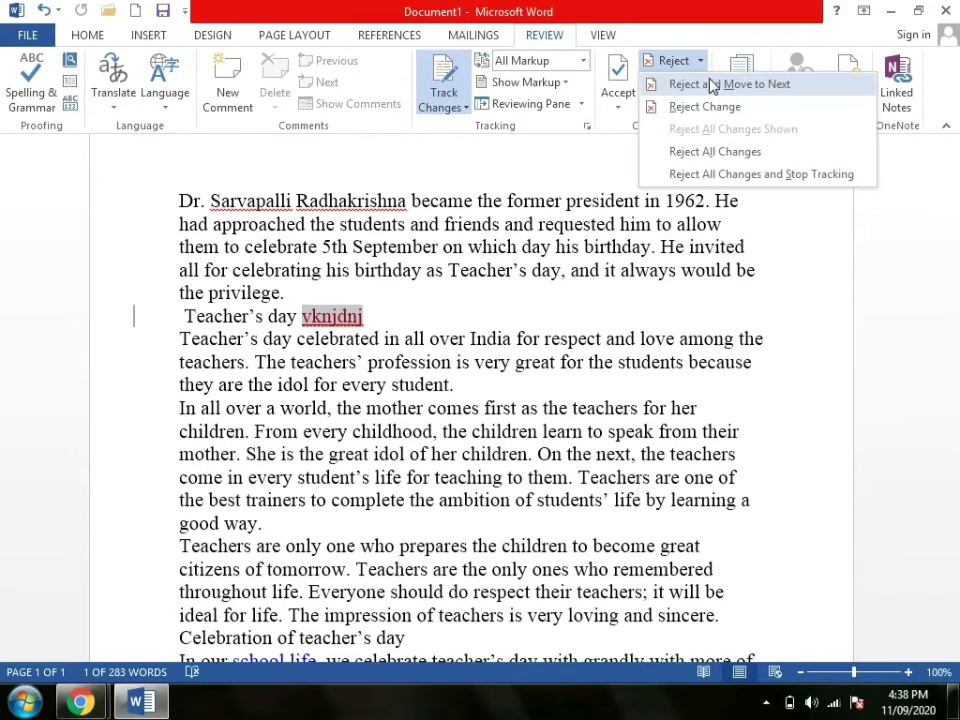
click(711, 84)
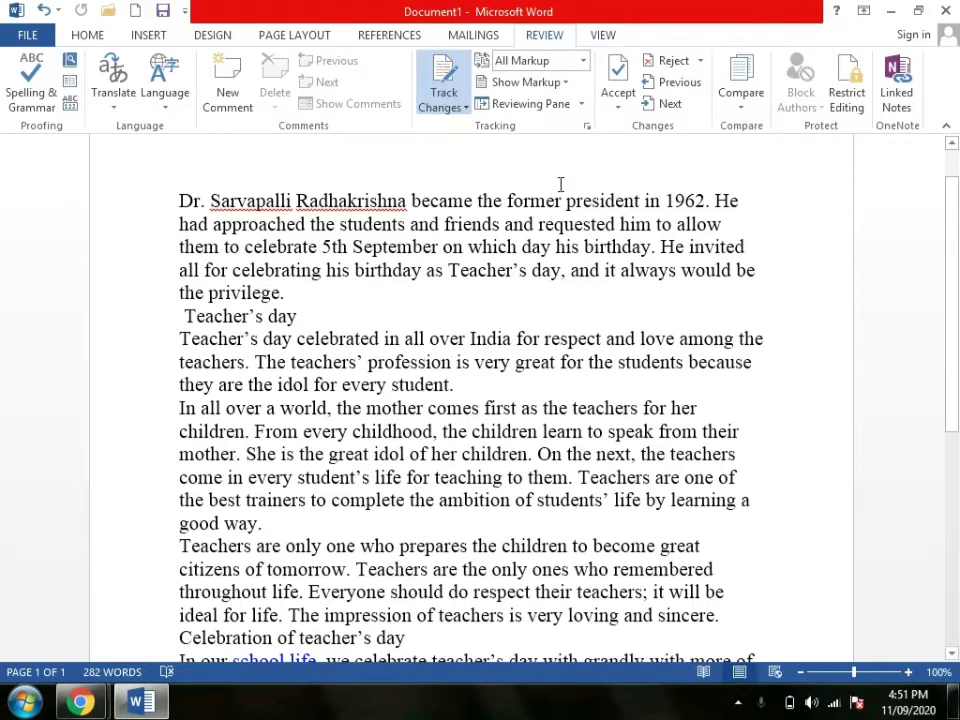
- Turn off Track Changes for the document
click(466, 107)
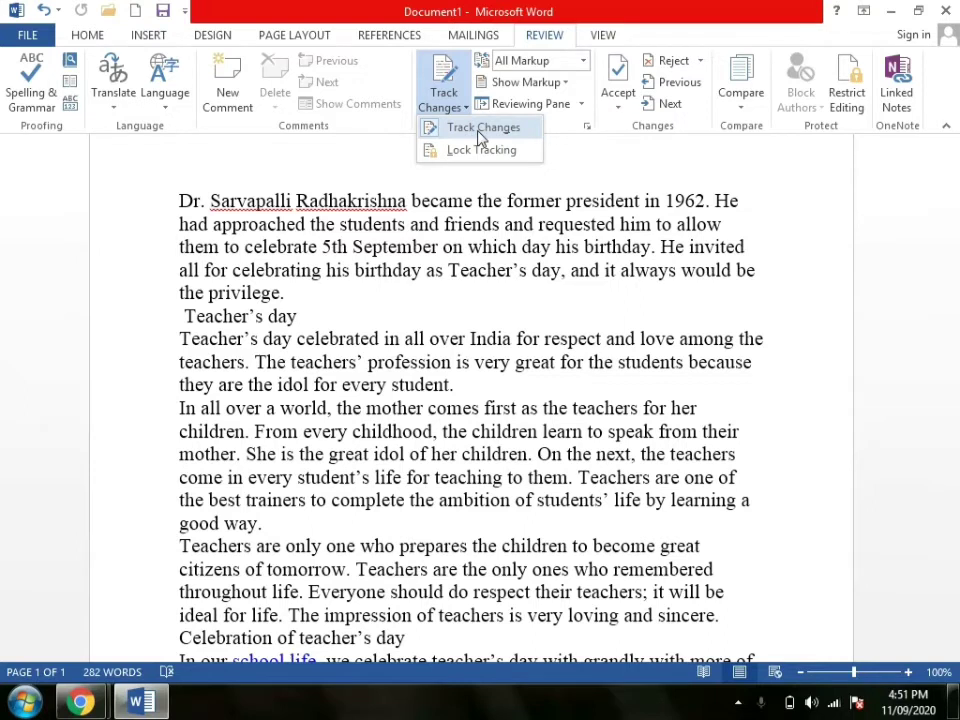
click(481, 128)
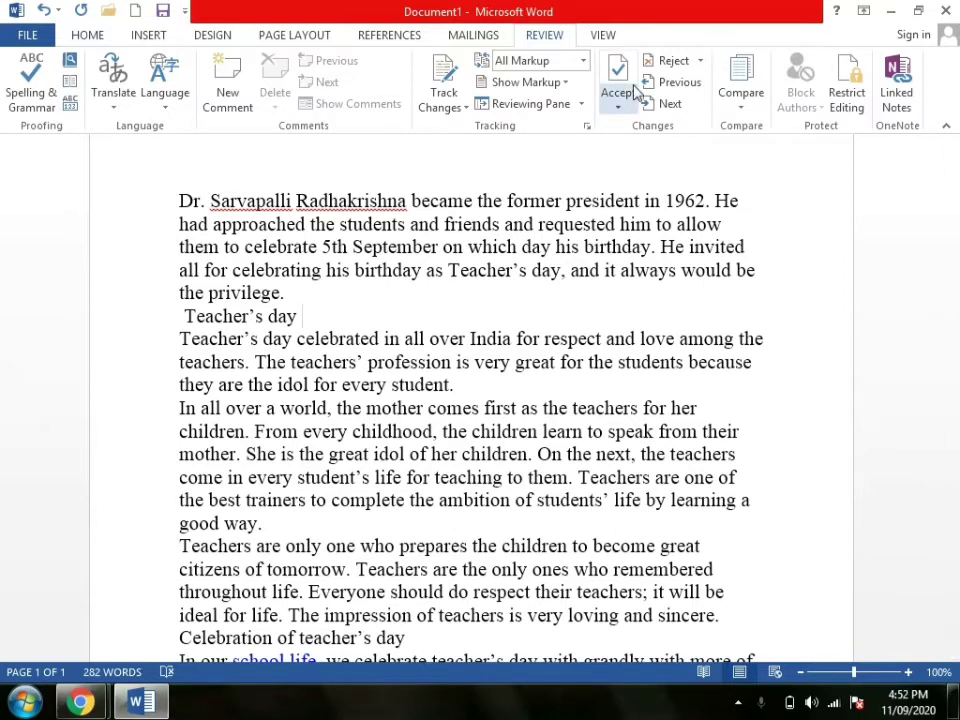
click(703, 62)
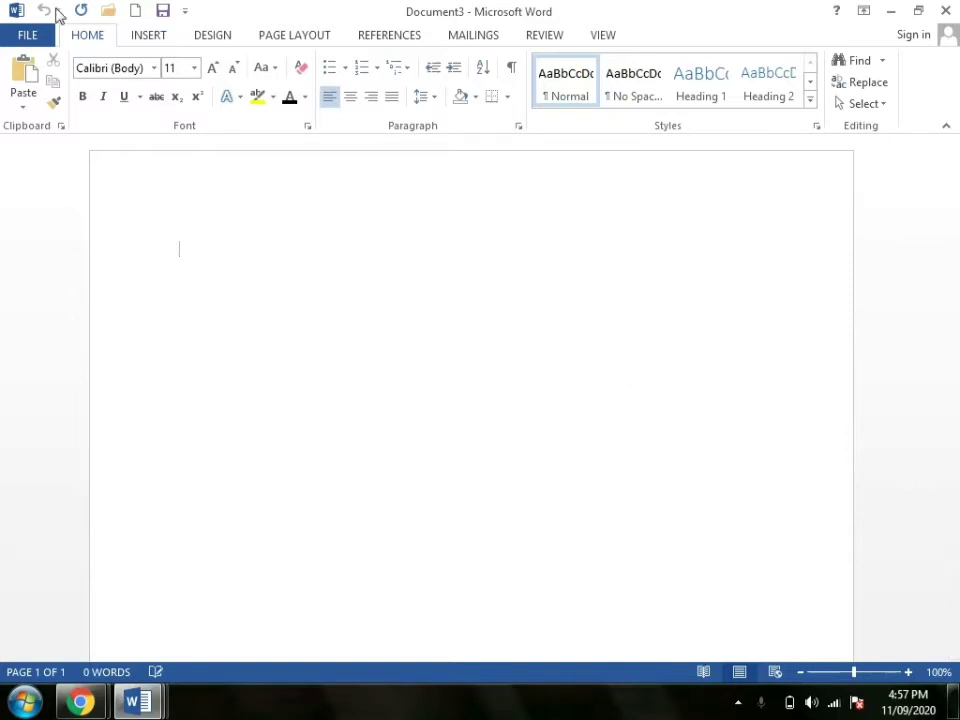
- Insert the picture glitter-balloon_8 from the Downloads folder into the blank document
click(149, 36)
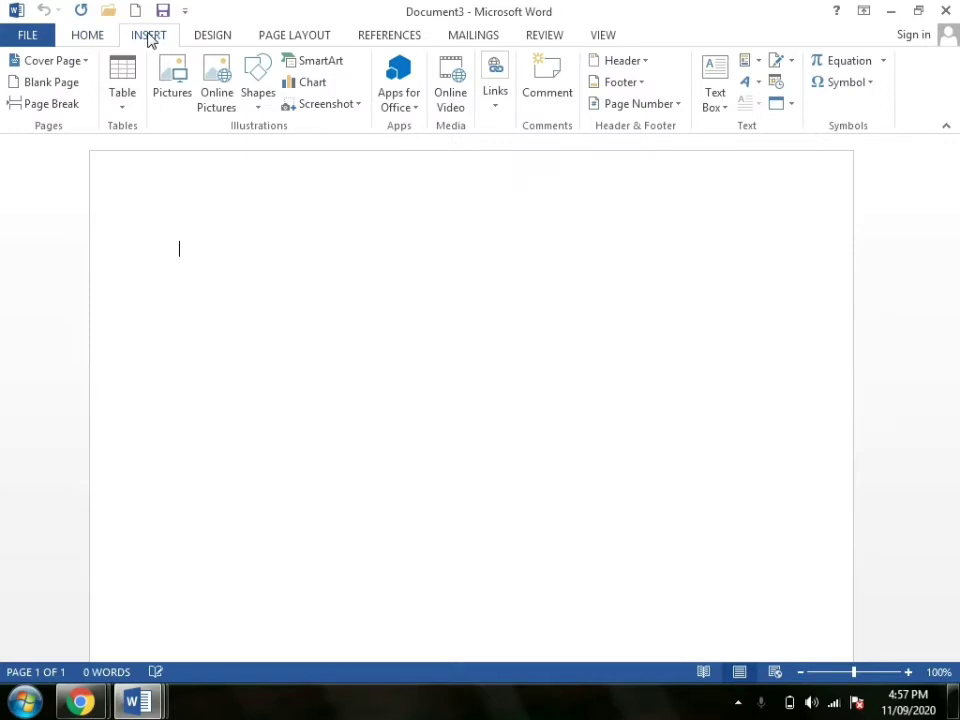
click(178, 95)
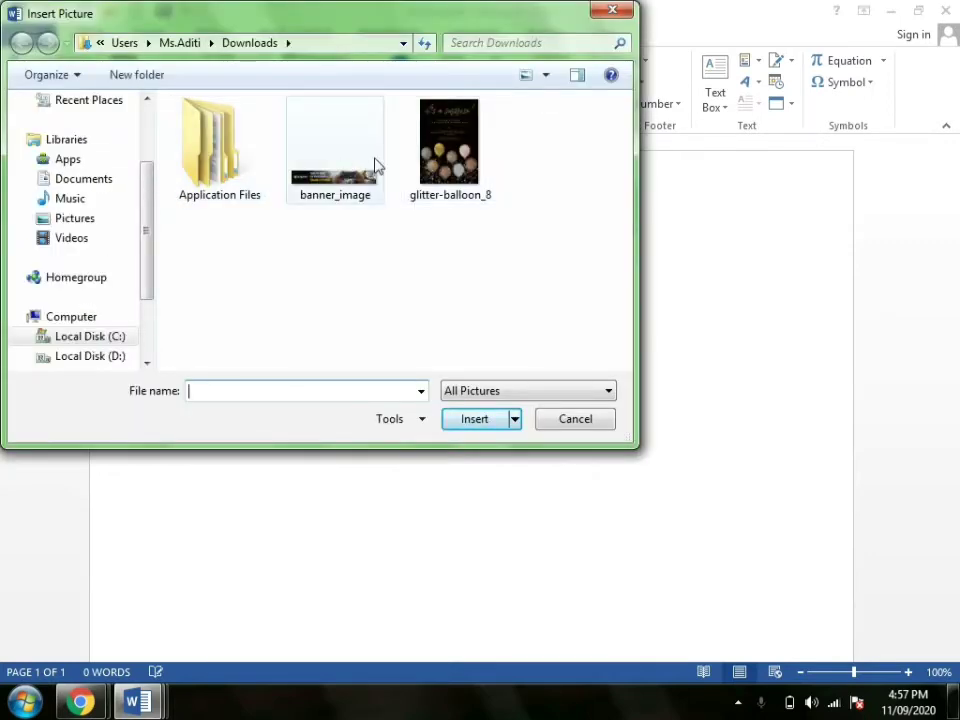
click(449, 145)
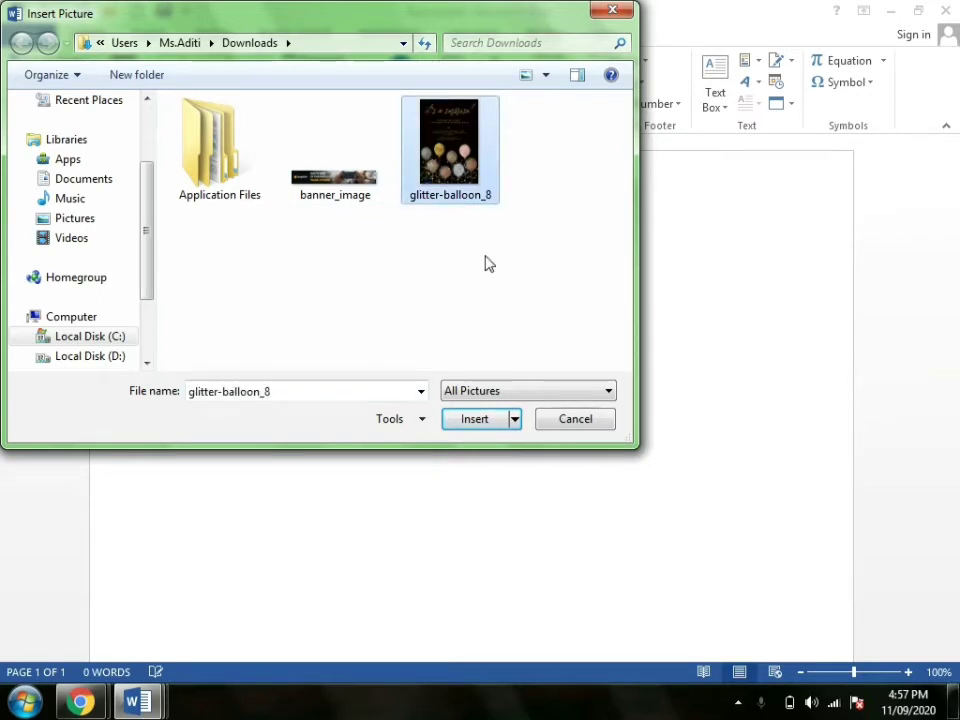
click(477, 420)
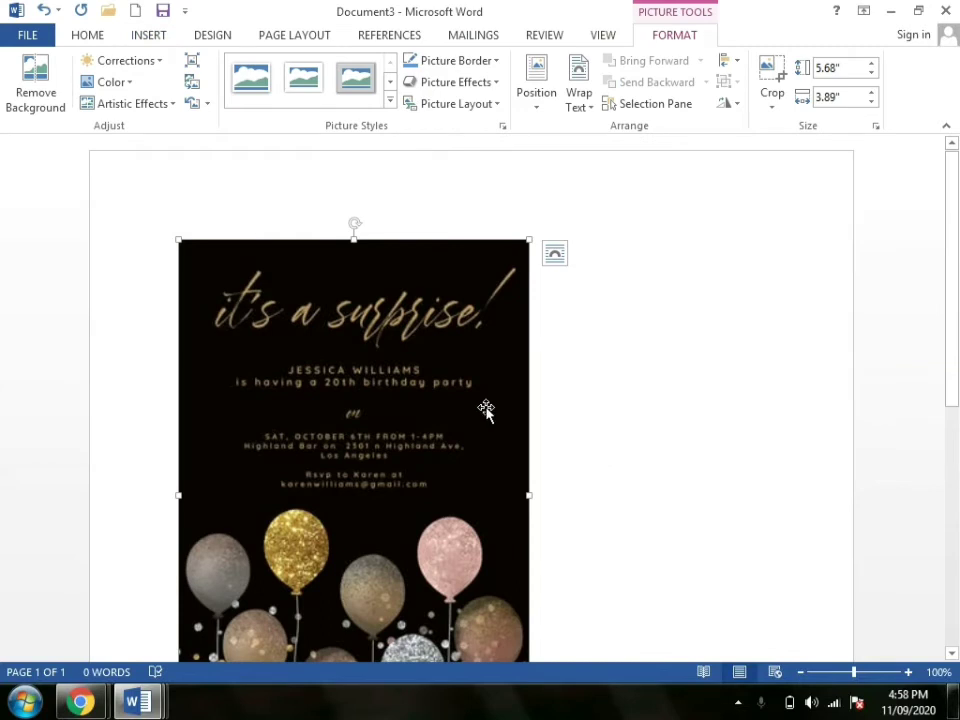
- Apply the Texturizer artistic effect and the Metal Rounded Rectangle picture style to the balloon invitation picture
drag(955, 216, 957, 273)
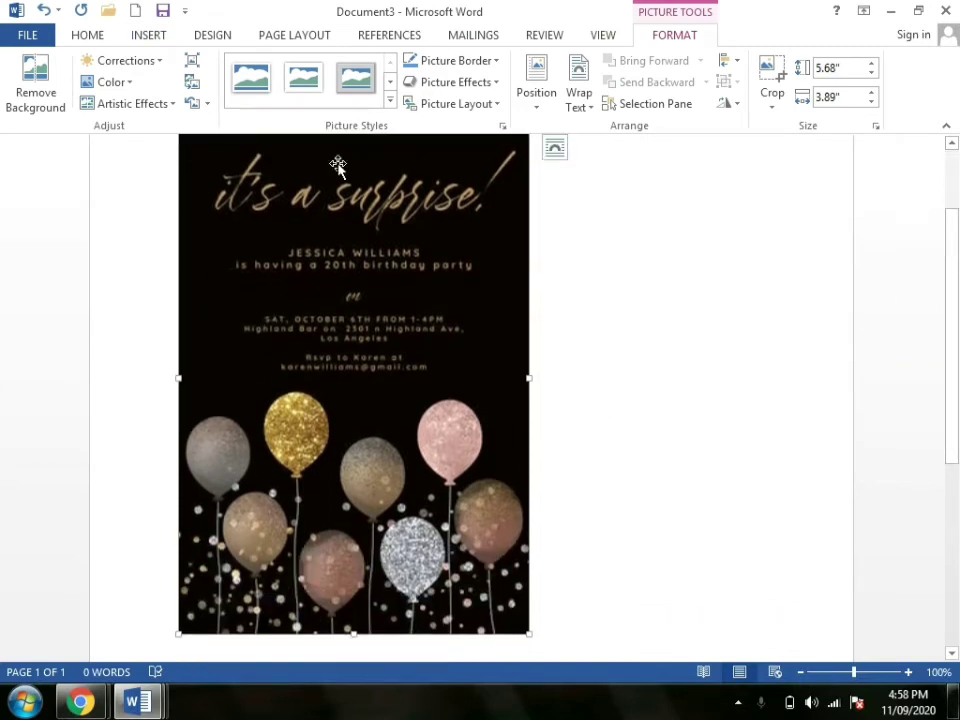
click(175, 104)
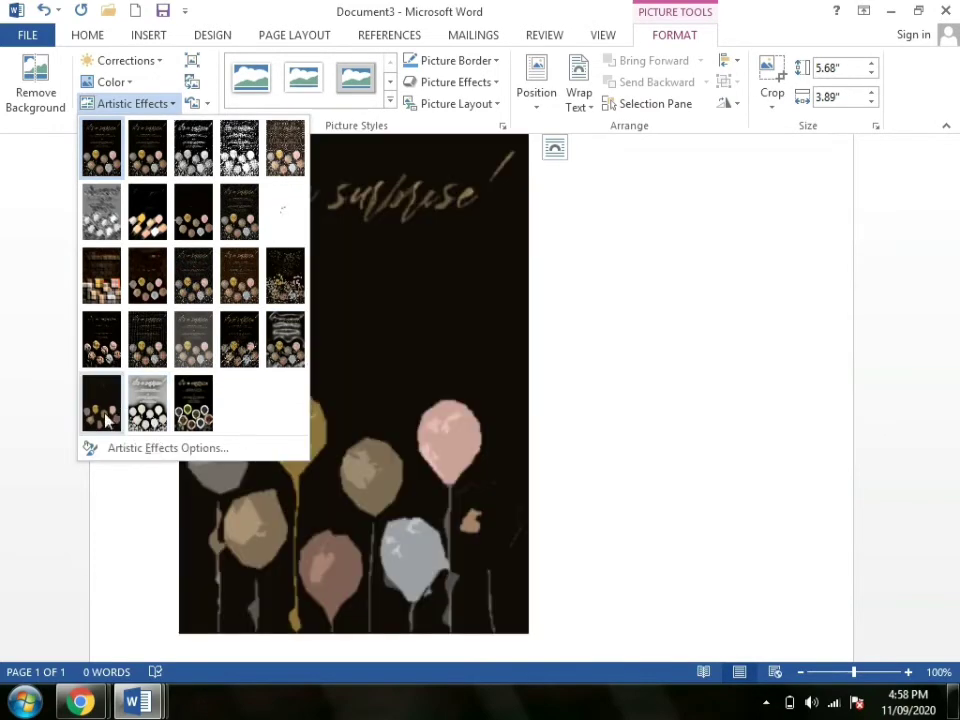
click(147, 340)
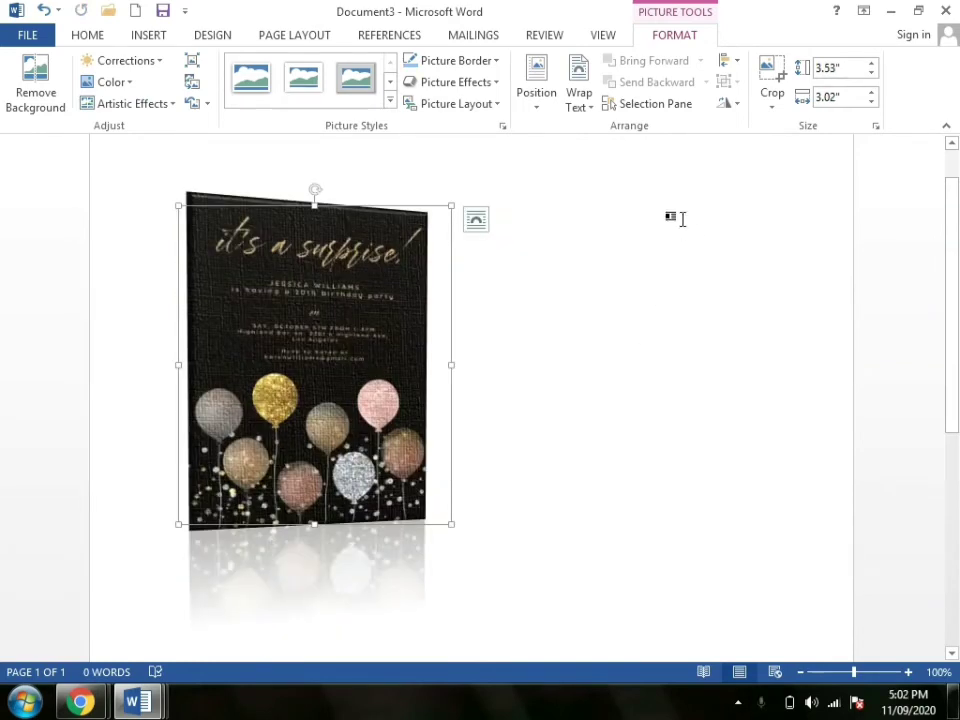
click(390, 101)
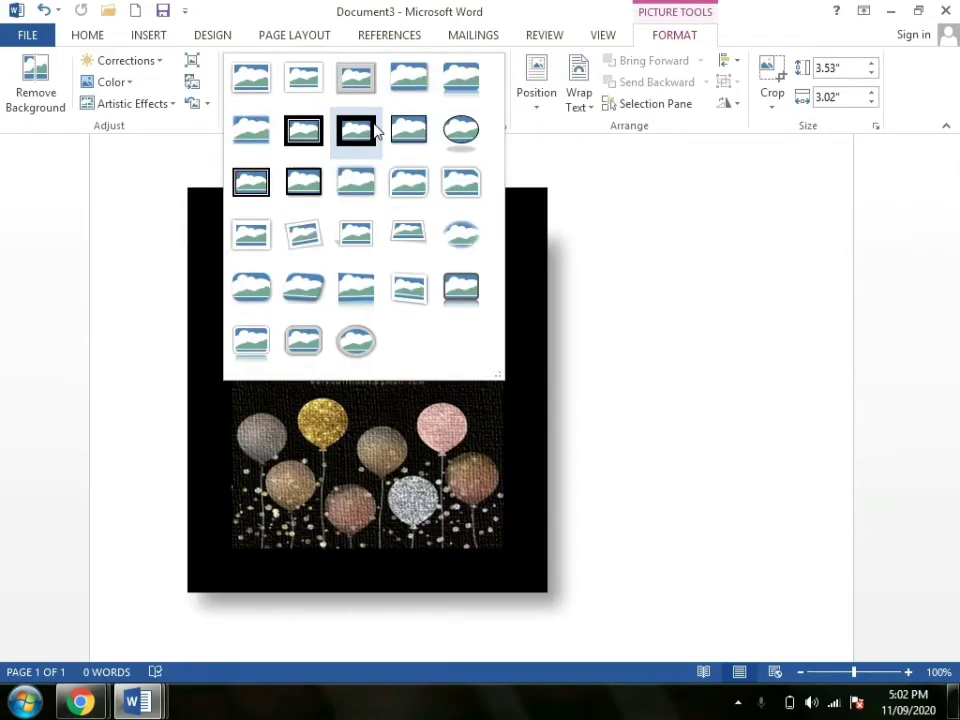
click(303, 344)
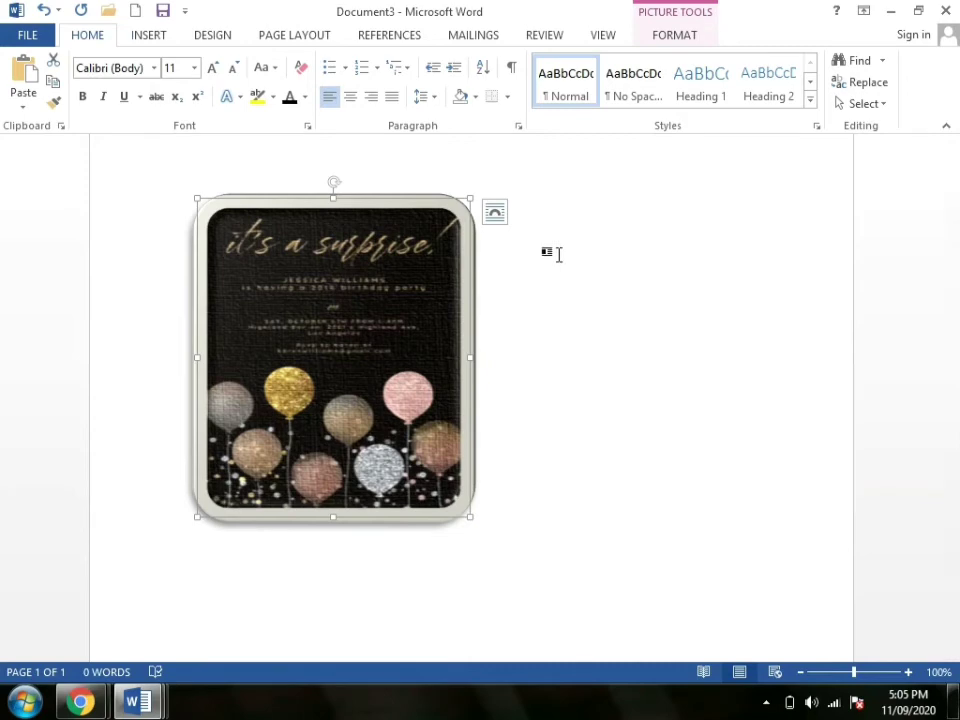
- Replace the selected balloon picture with a screenshot of the open Document1 window containing the Teacher's day essay
click(148, 35)
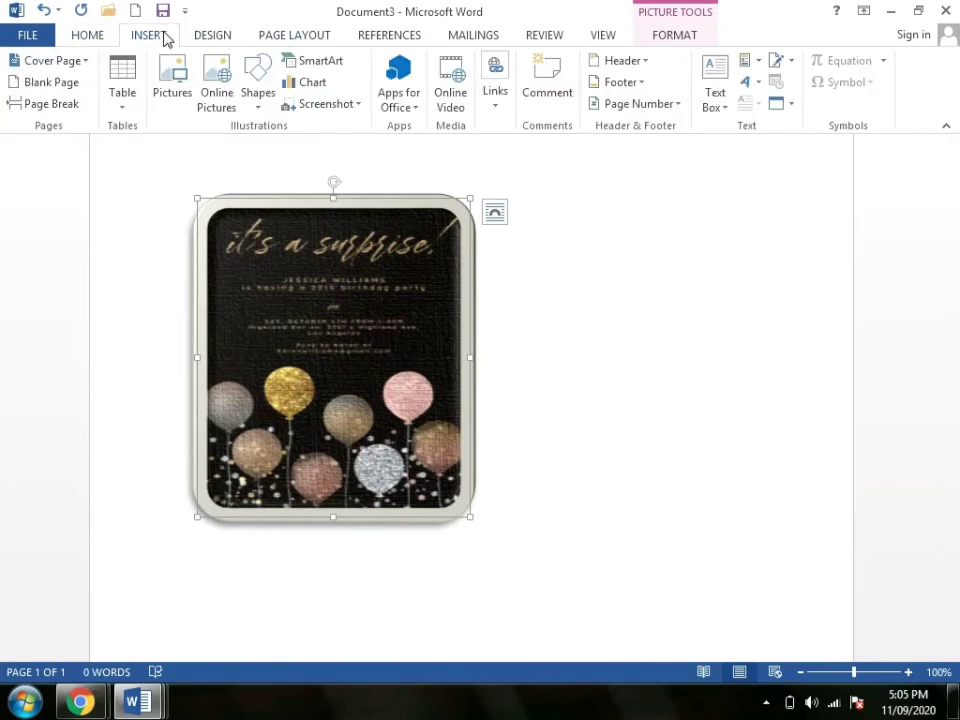
click(358, 106)
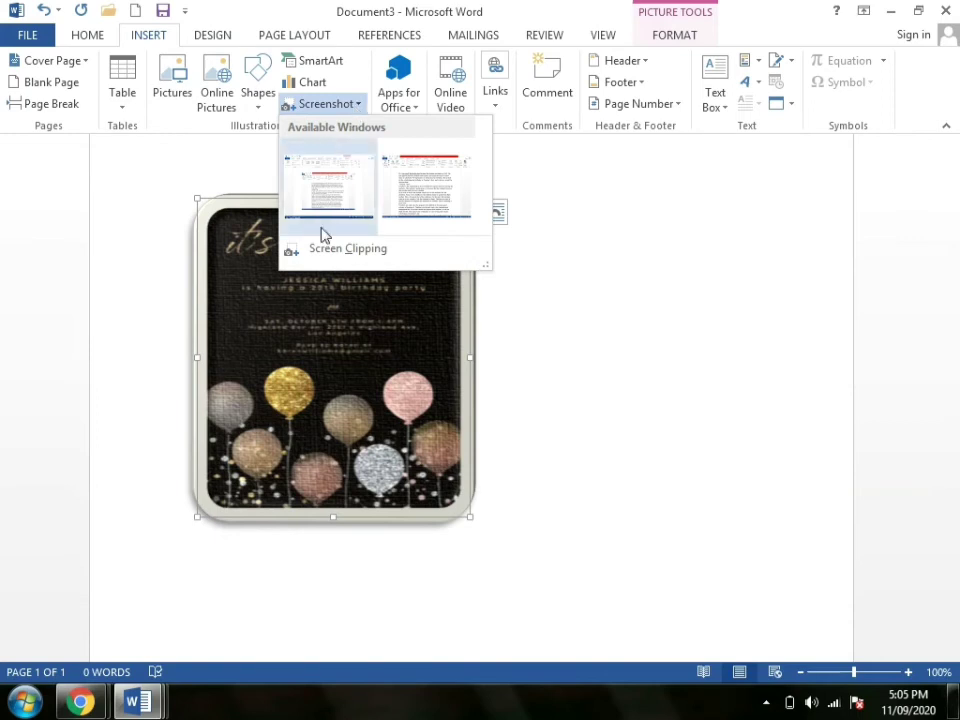
click(438, 190)
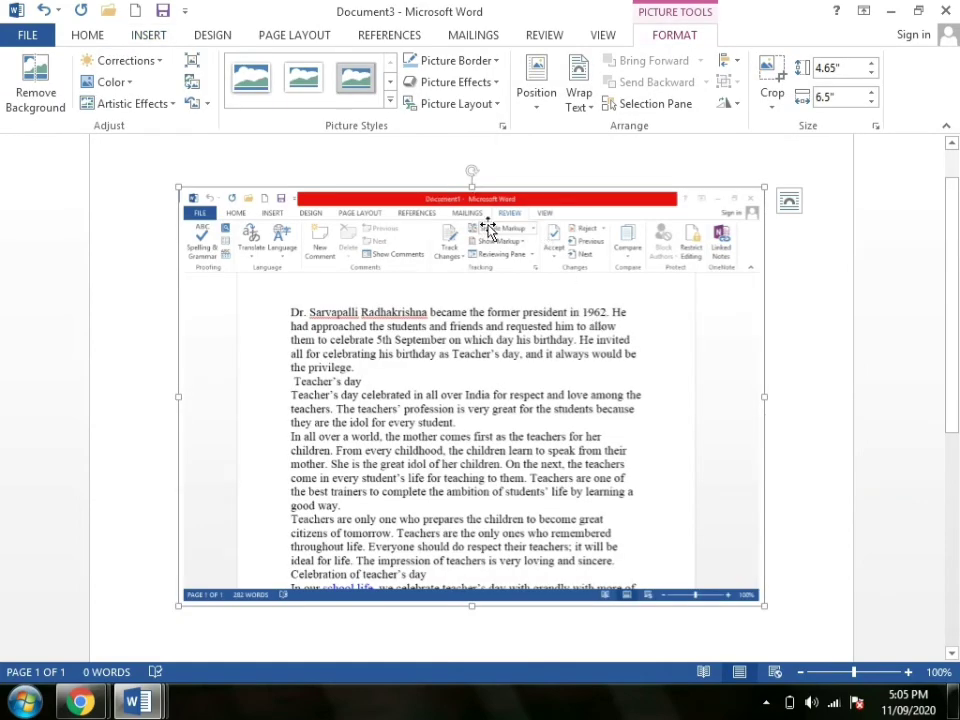
click(148, 36)
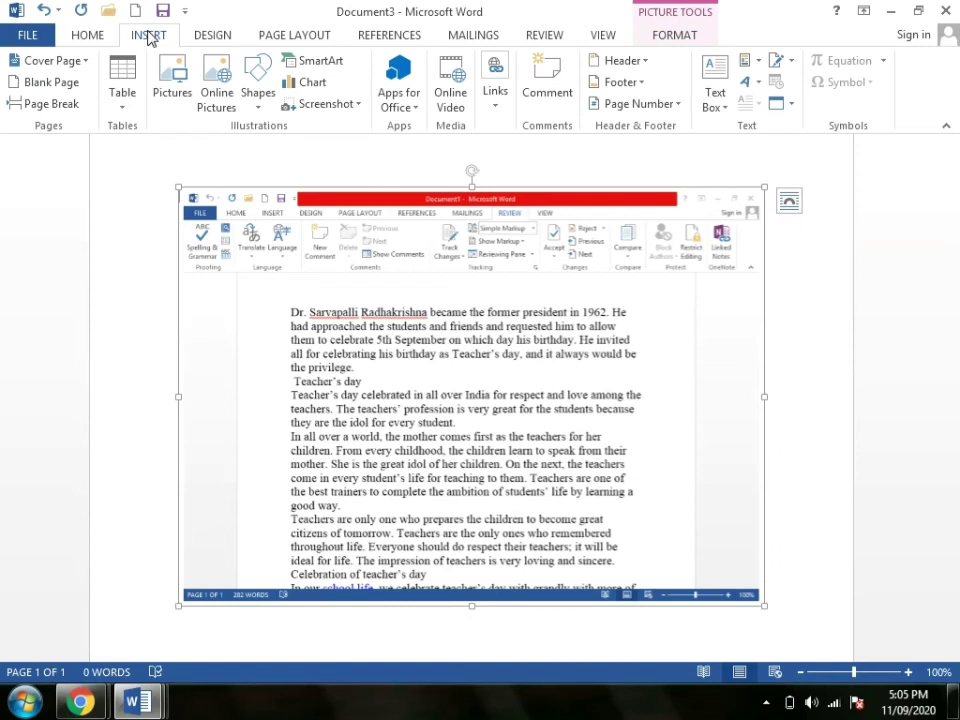
click(358, 106)
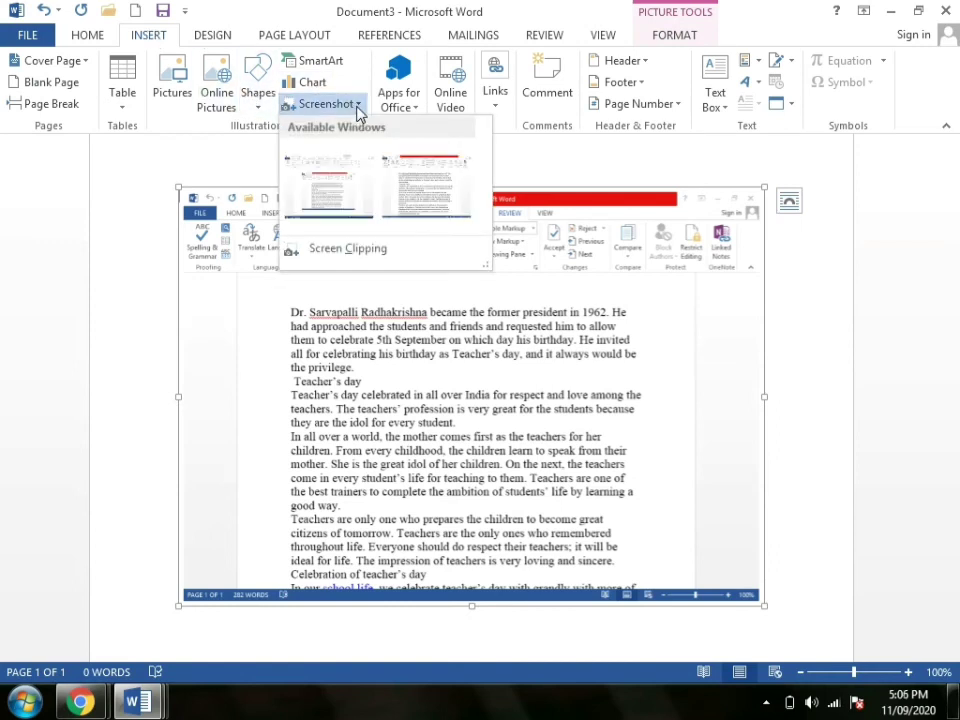
click(380, 316)
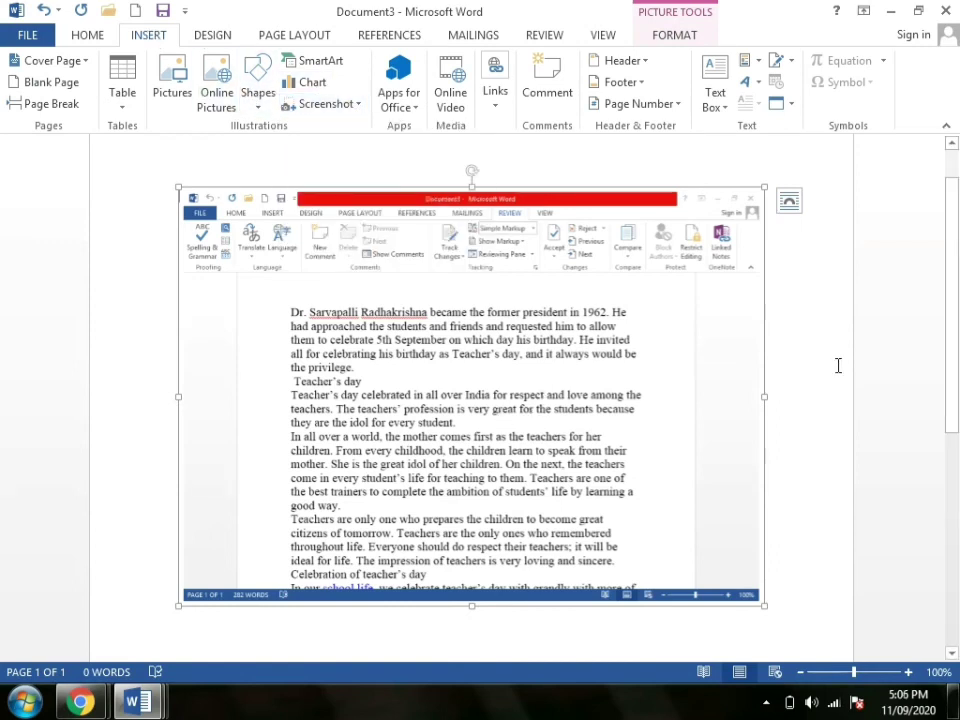
mouse_move(951, 212)
mouse_down()
mouse_move(955, 400)
mouse_move(957, 190)
mouse_up()
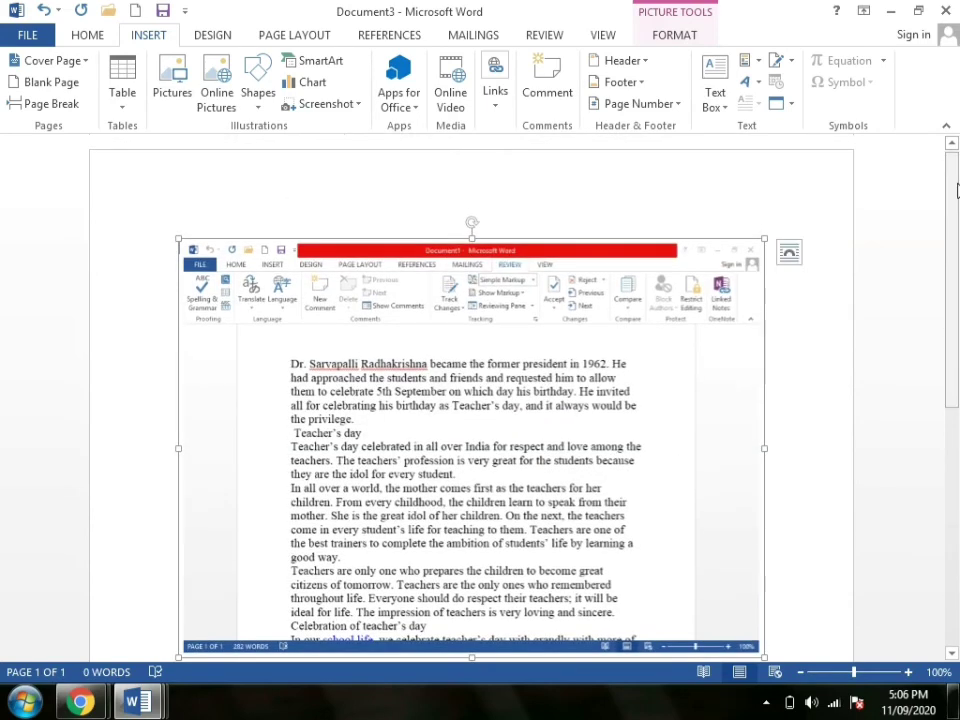